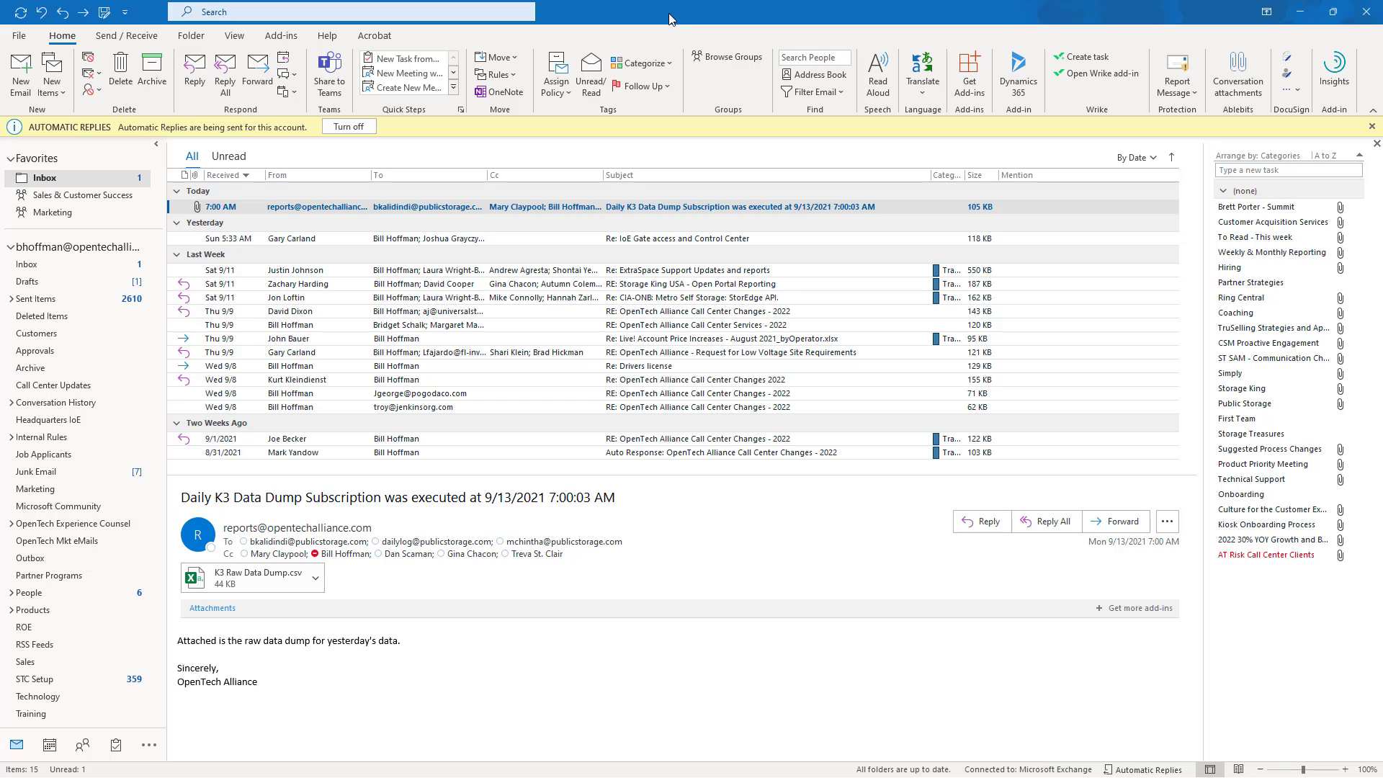
- Switch to Dynamics 365 in the browser and open the full list of accounts
key(alt+Tab)
key(alt+Tab)
key(alt+Tab)
key(alt+Tab)
key(alt+Tab)
key(alt+Tab)
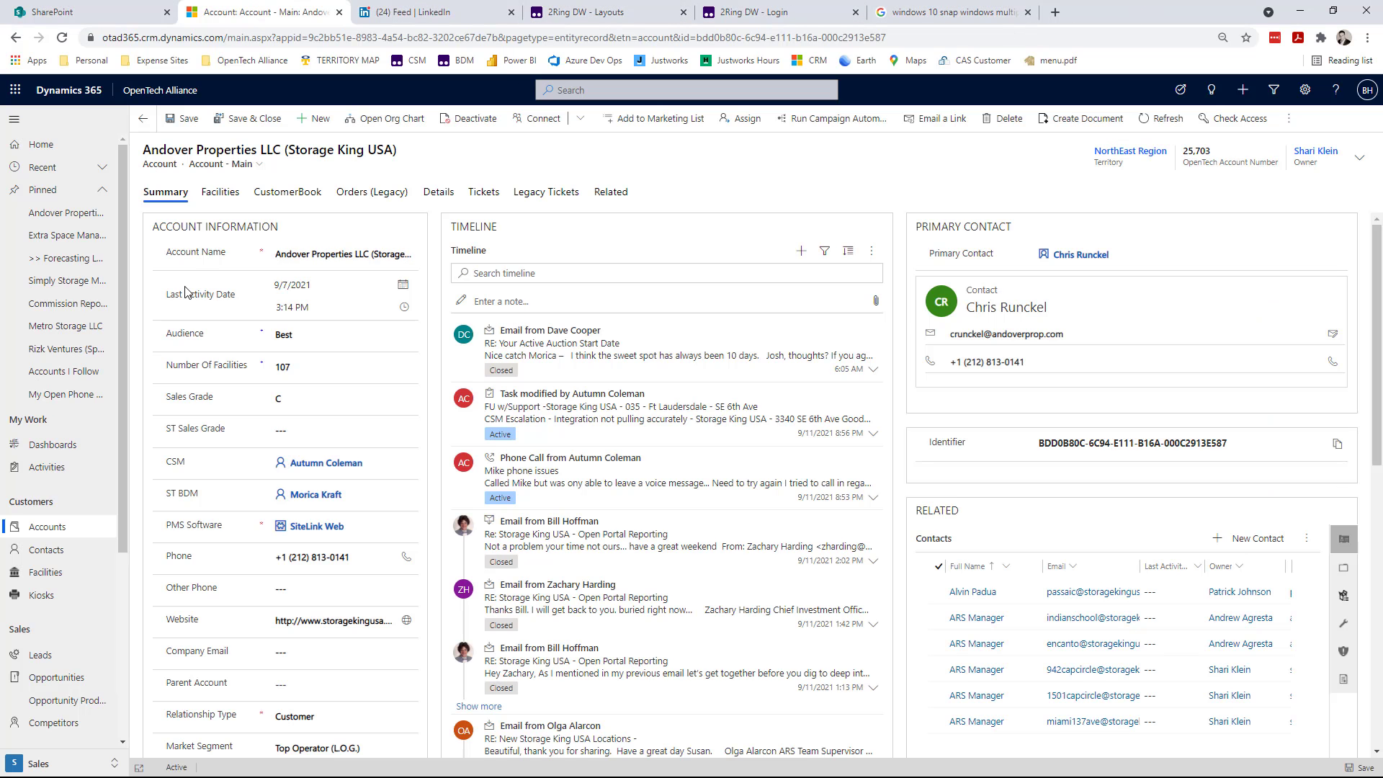
click(47, 526)
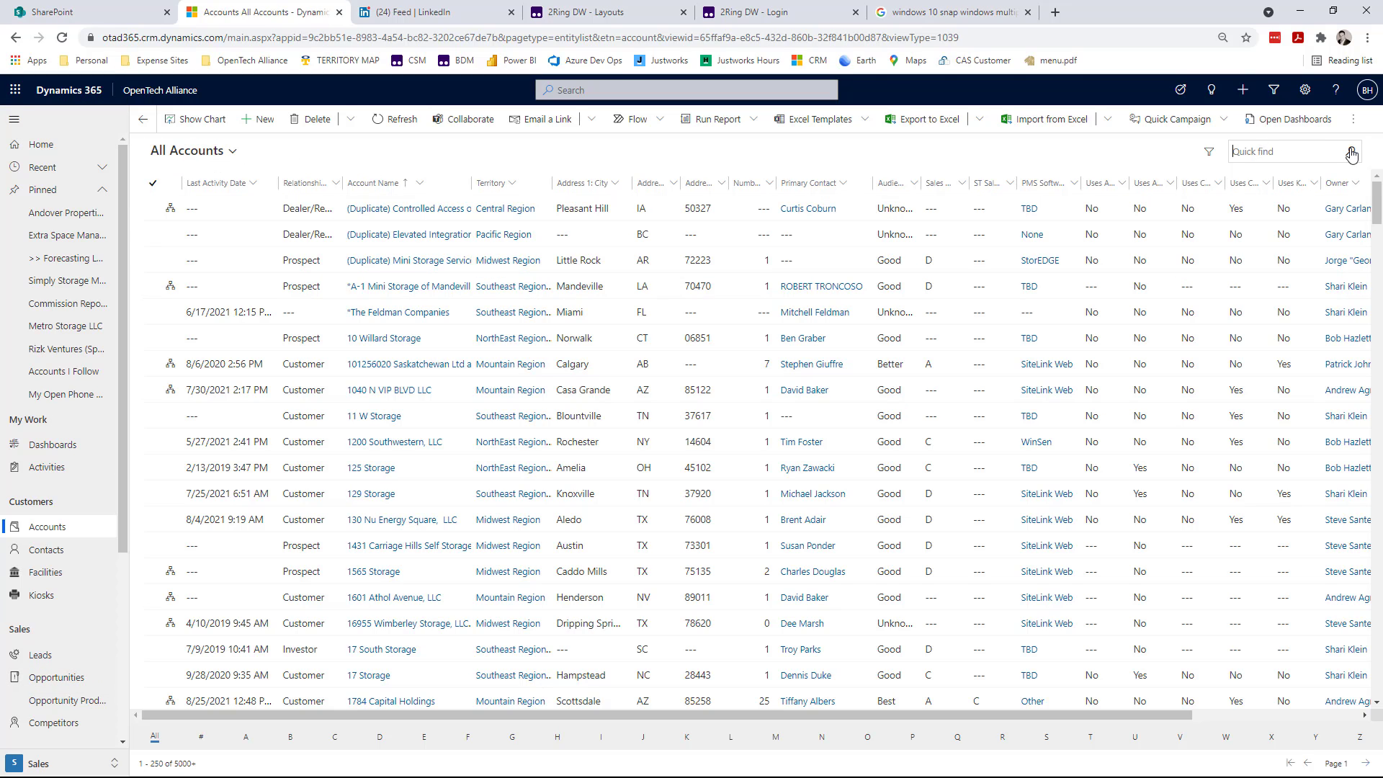
- Search the accounts for "Public storage" and open the Public Storage Inc. account
text(Public storage)
click(1351, 153)
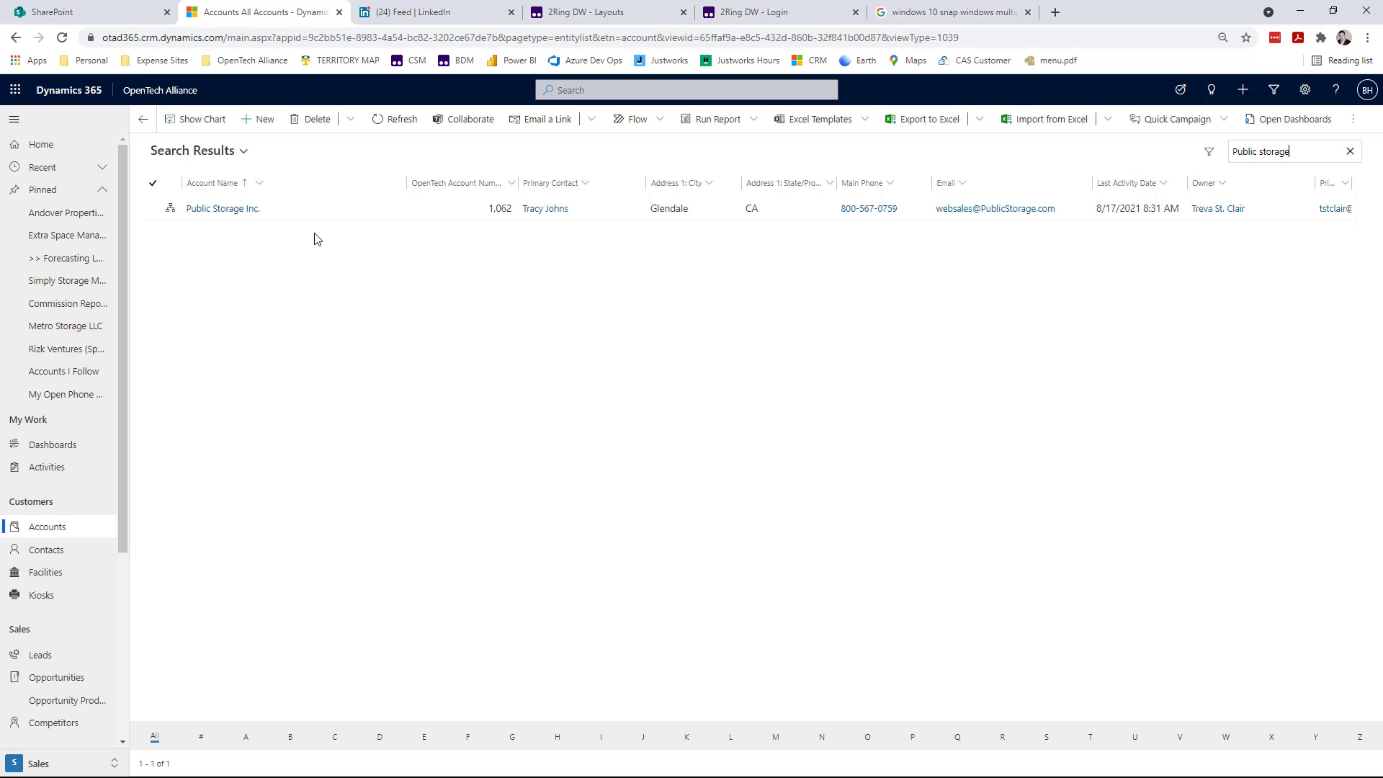
click(210, 213)
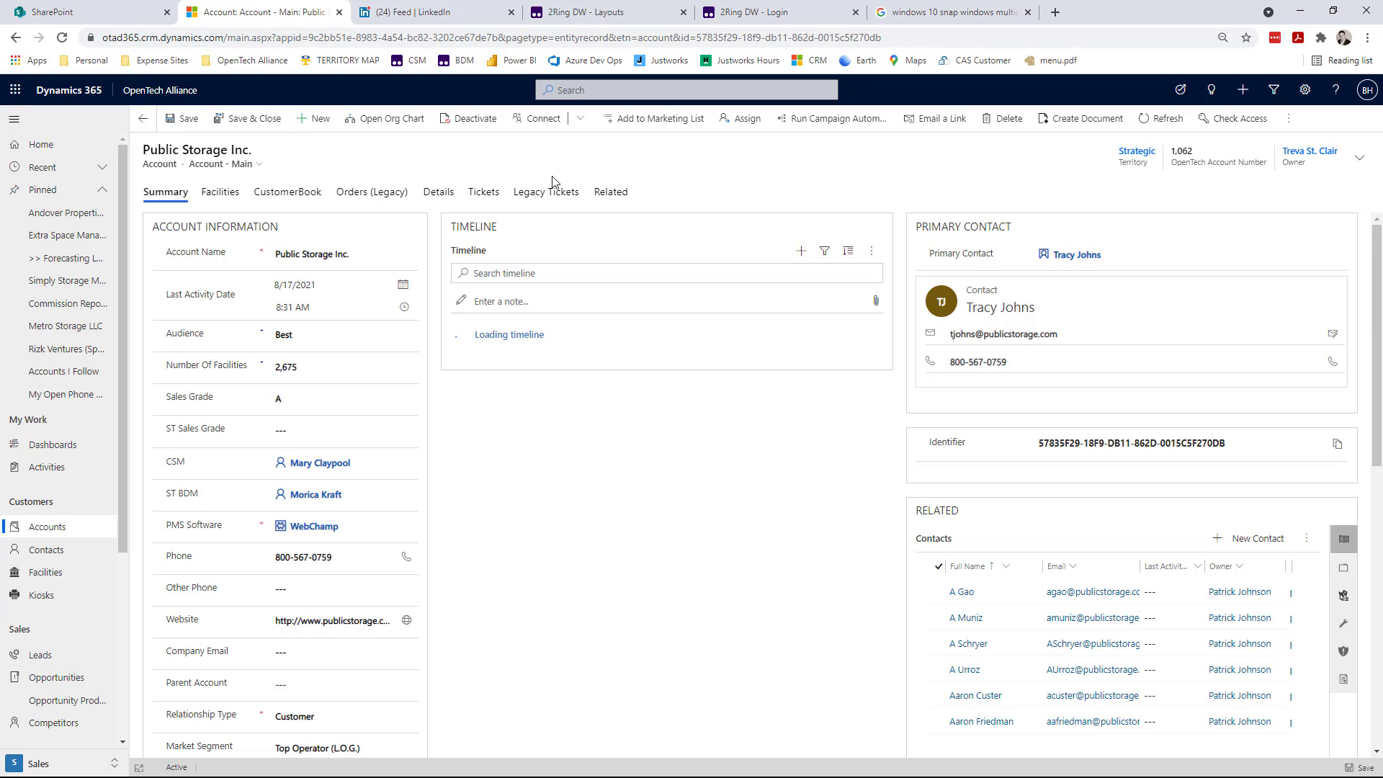
- Show the account's related documents and open their "Documents on D365 Documents 1" location in SharePoint
click(614, 195)
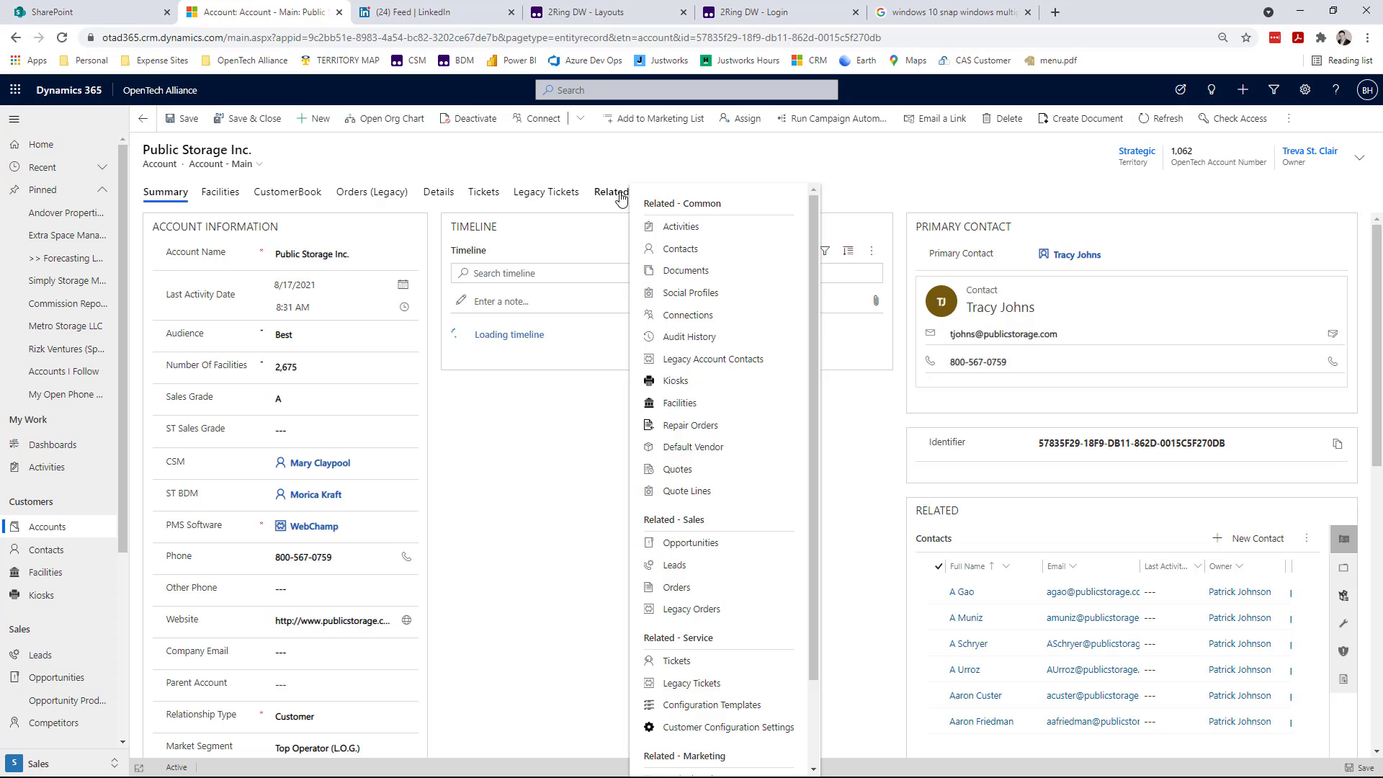
click(685, 272)
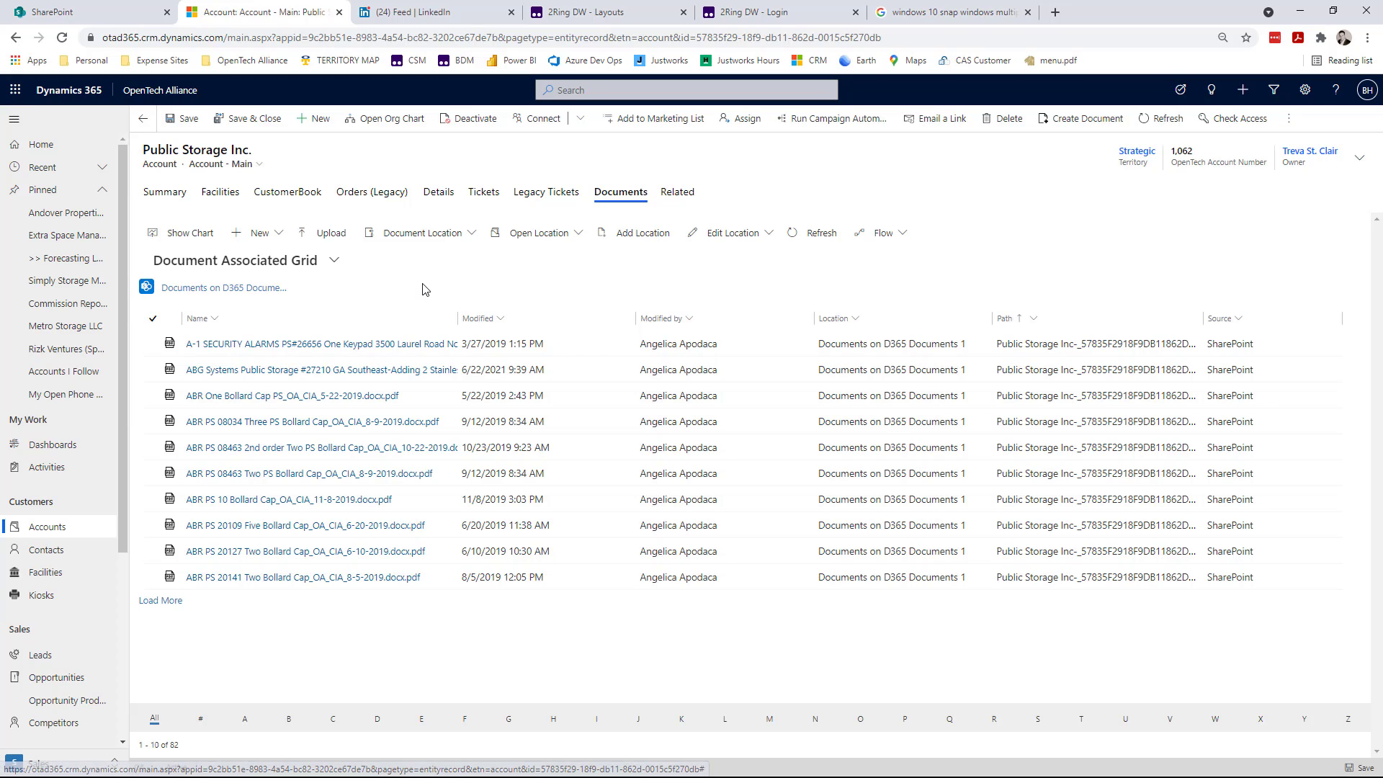
click(579, 234)
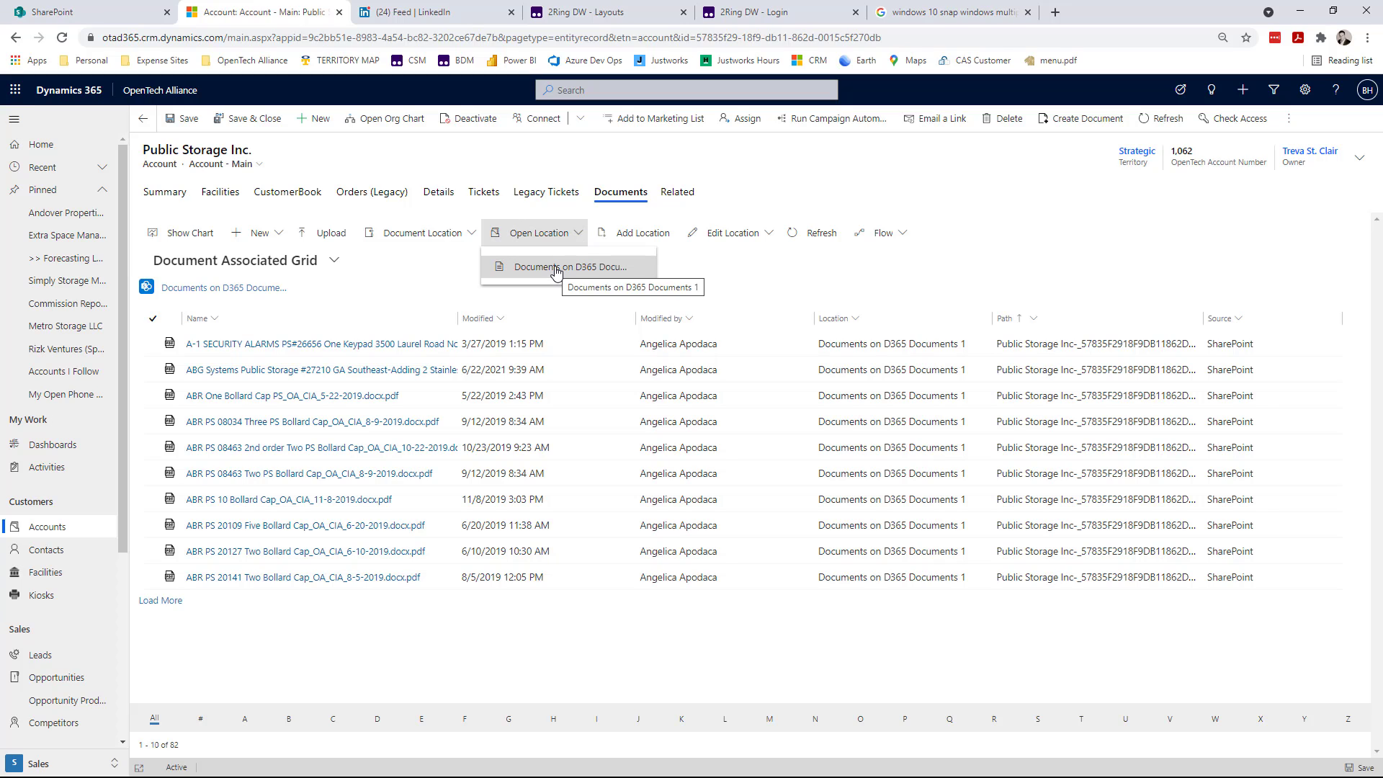
click(555, 268)
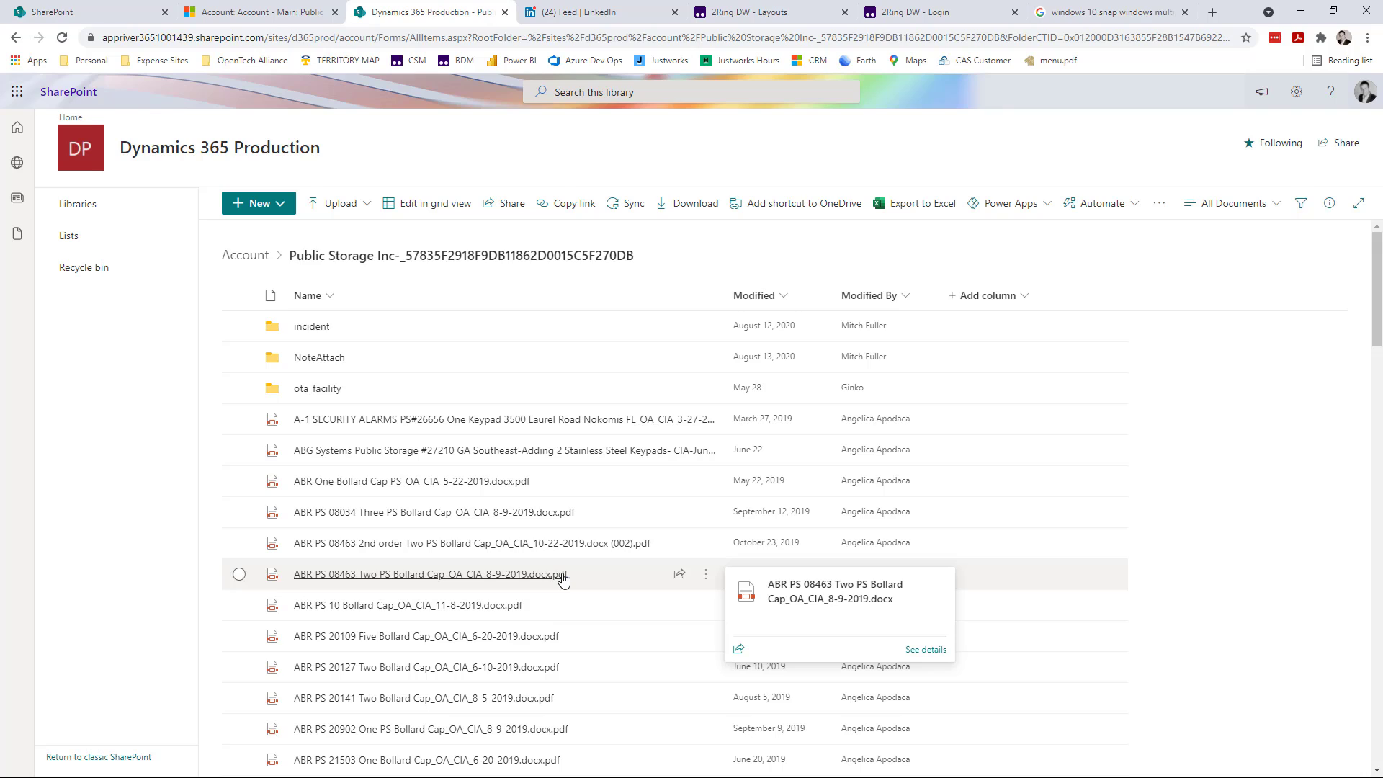
- Create a folder named "Reports" in the Public Storage Inc. library folder and open it
click(274, 205)
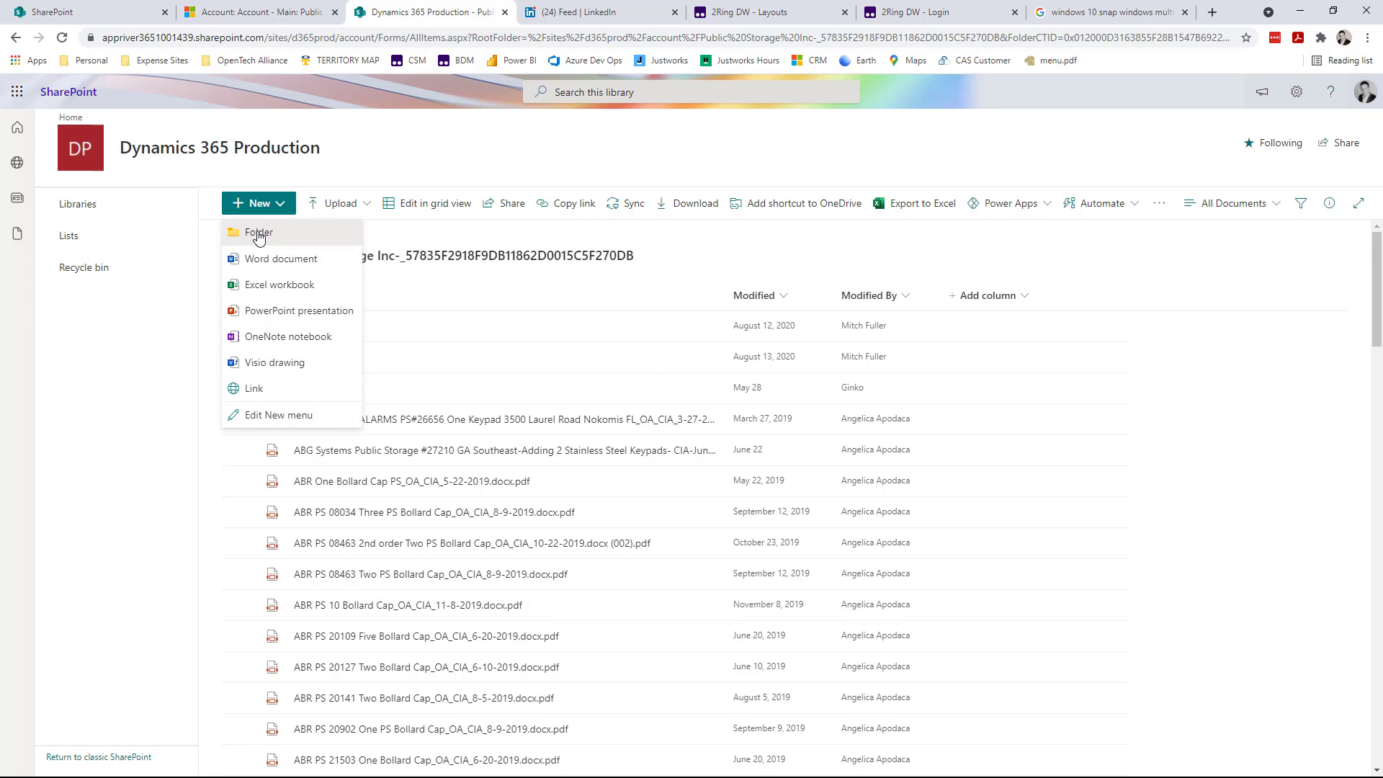
click(261, 232)
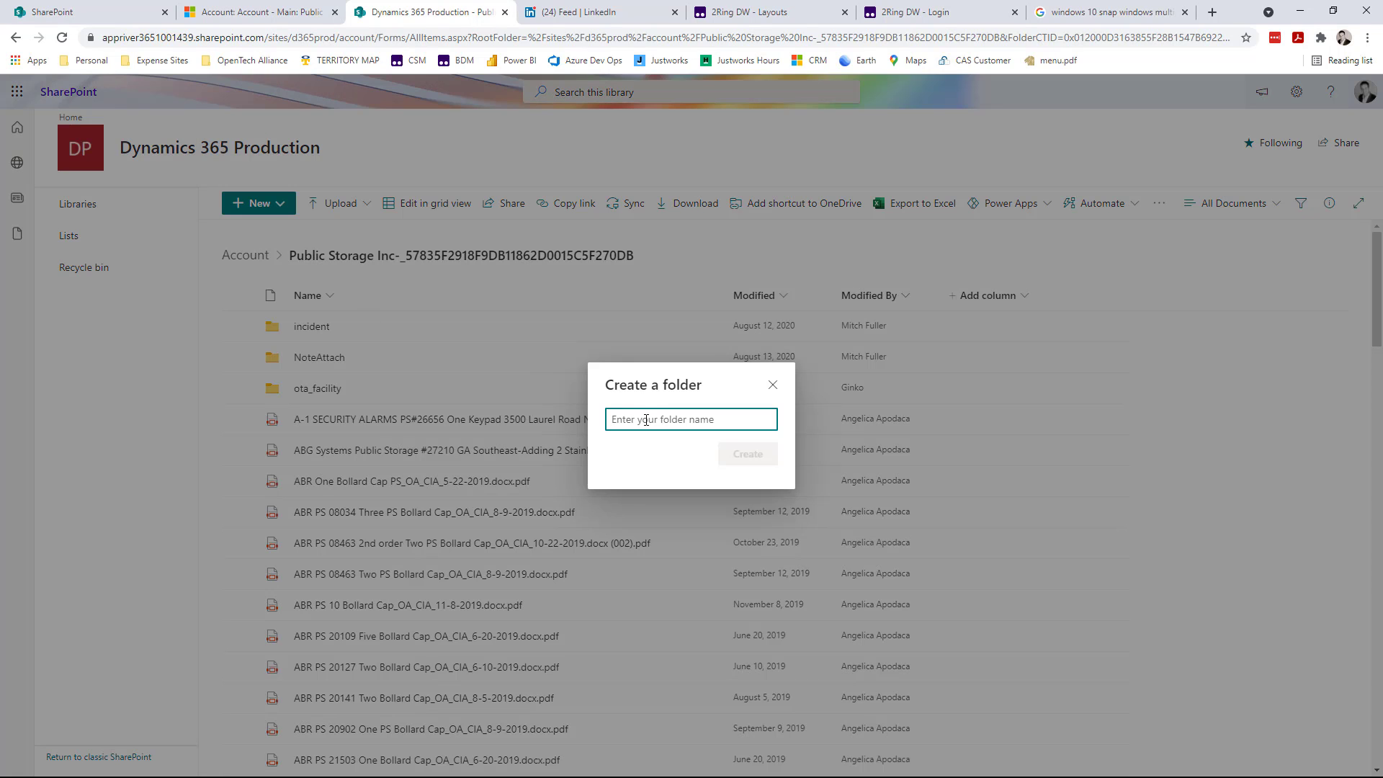
text(Reports)
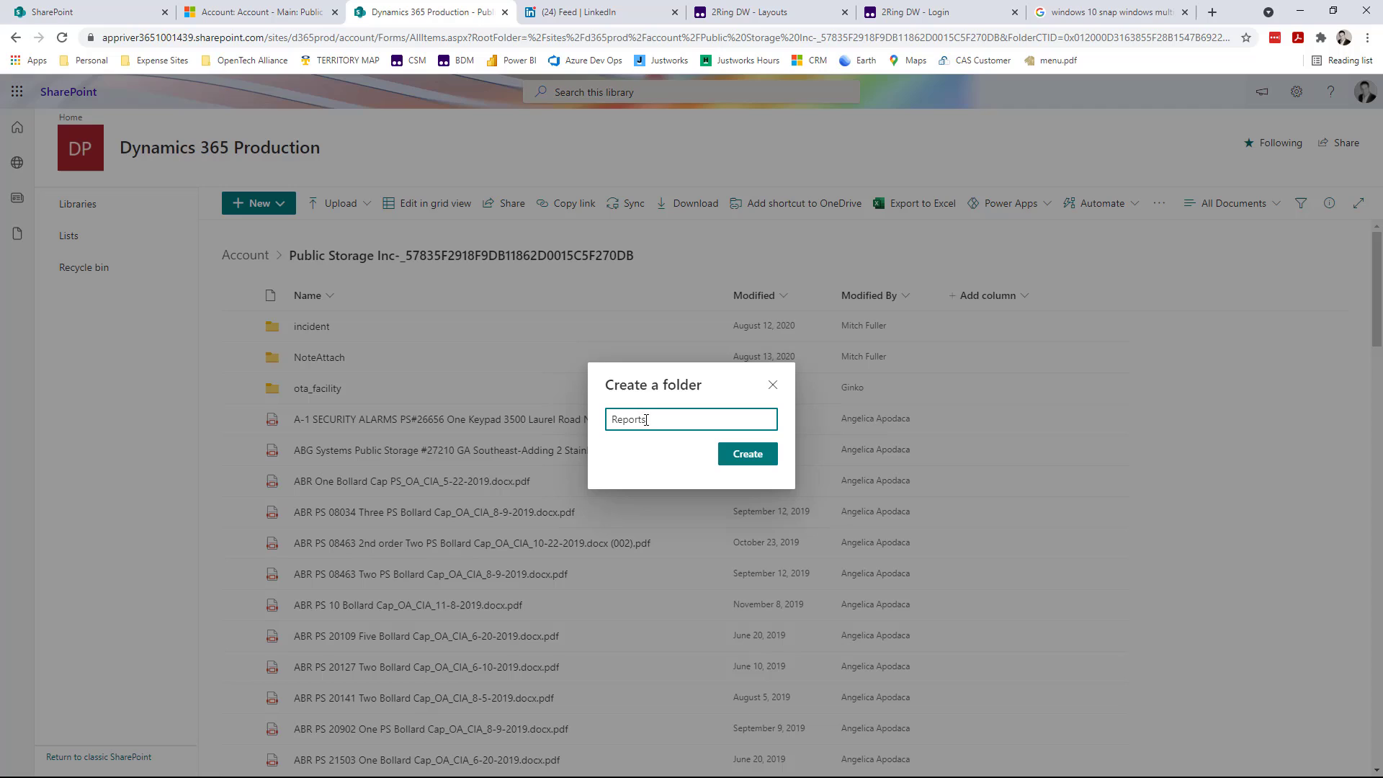
click(747, 455)
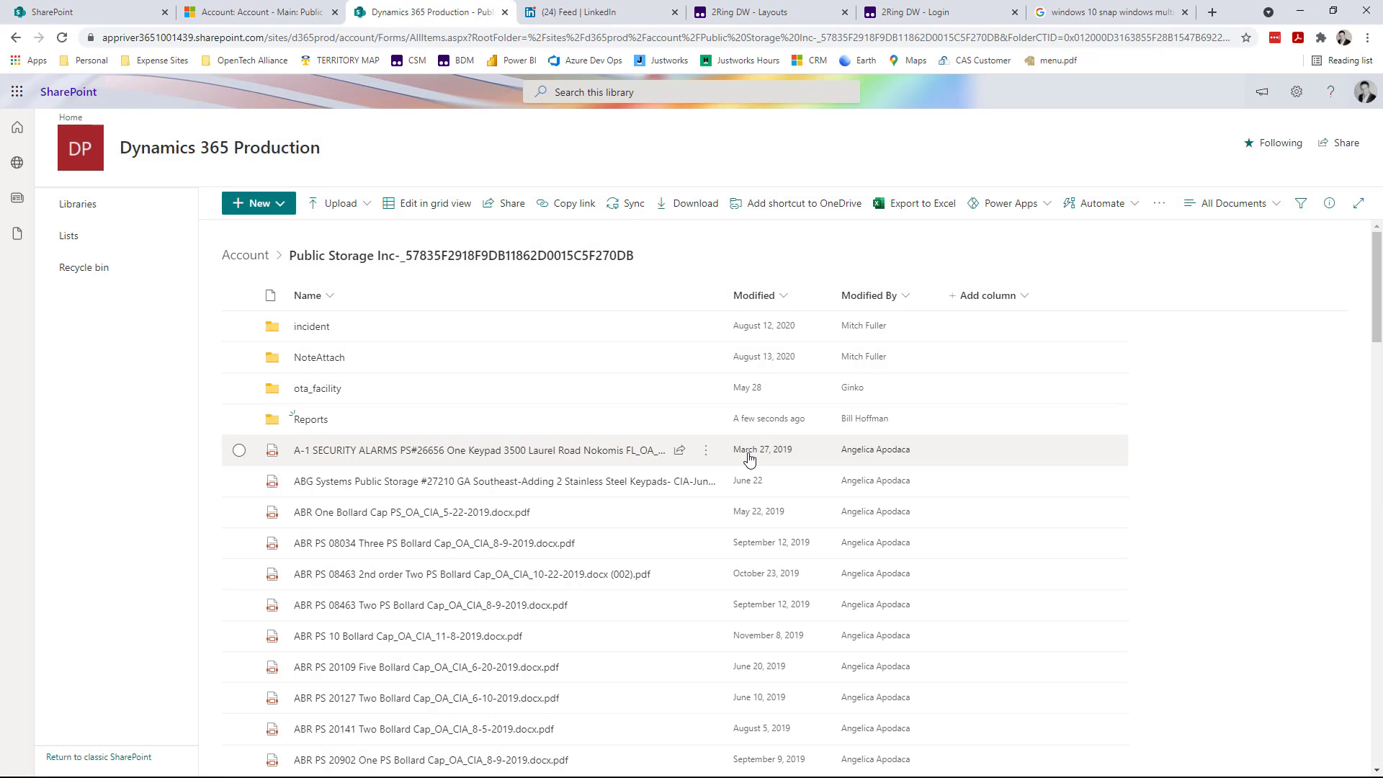
click(312, 421)
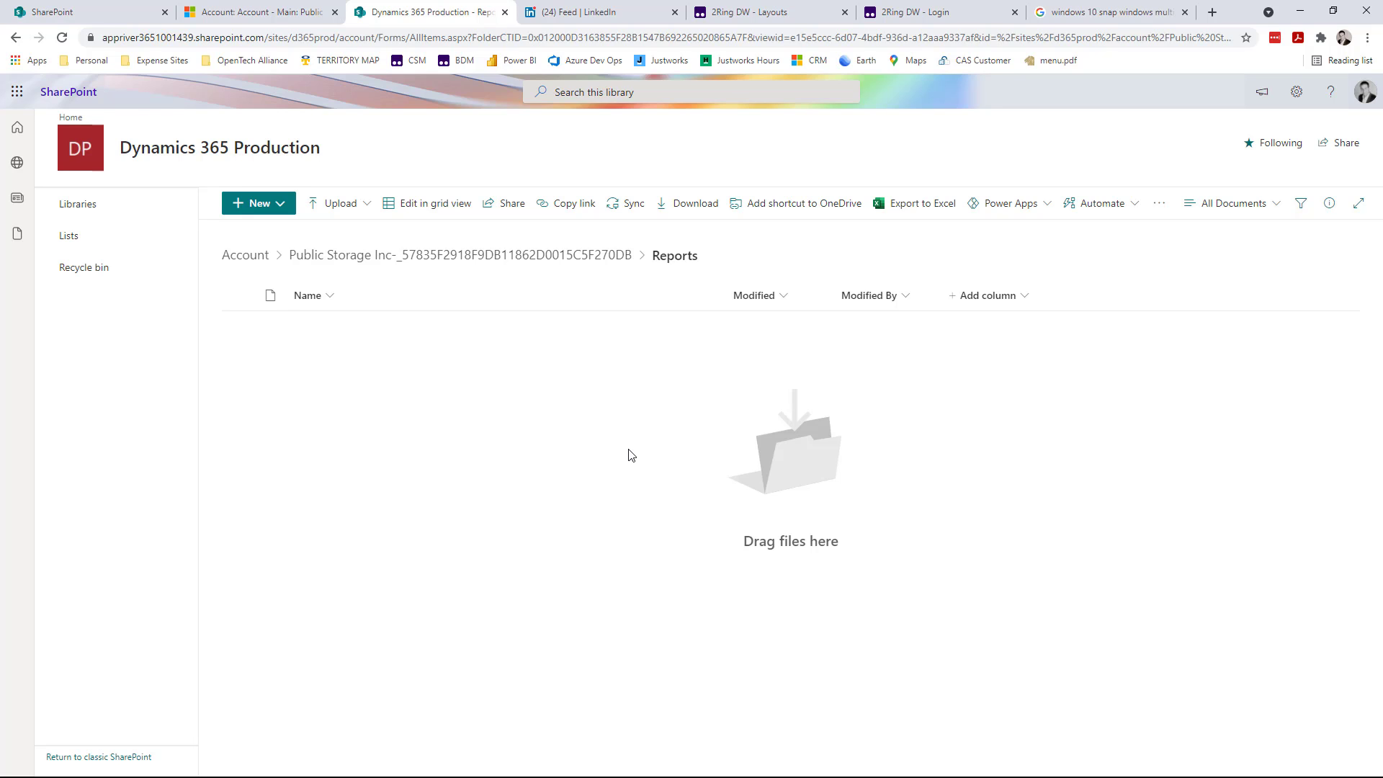
- Arrange Outlook and the SharePoint window side by side and upload the email attachment K3 Raw Data Dump.csv into the Reports folder
key(super+Right)
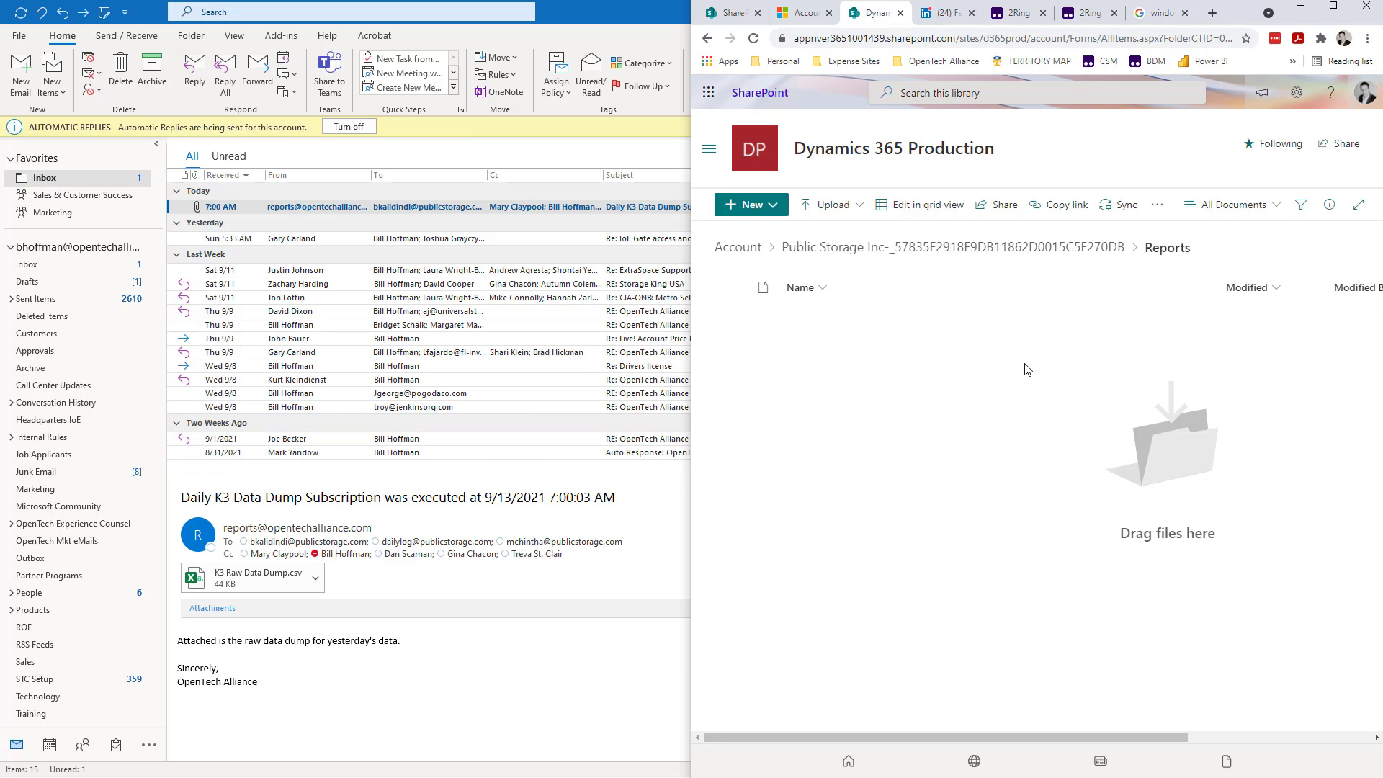
double_click(606, 12)
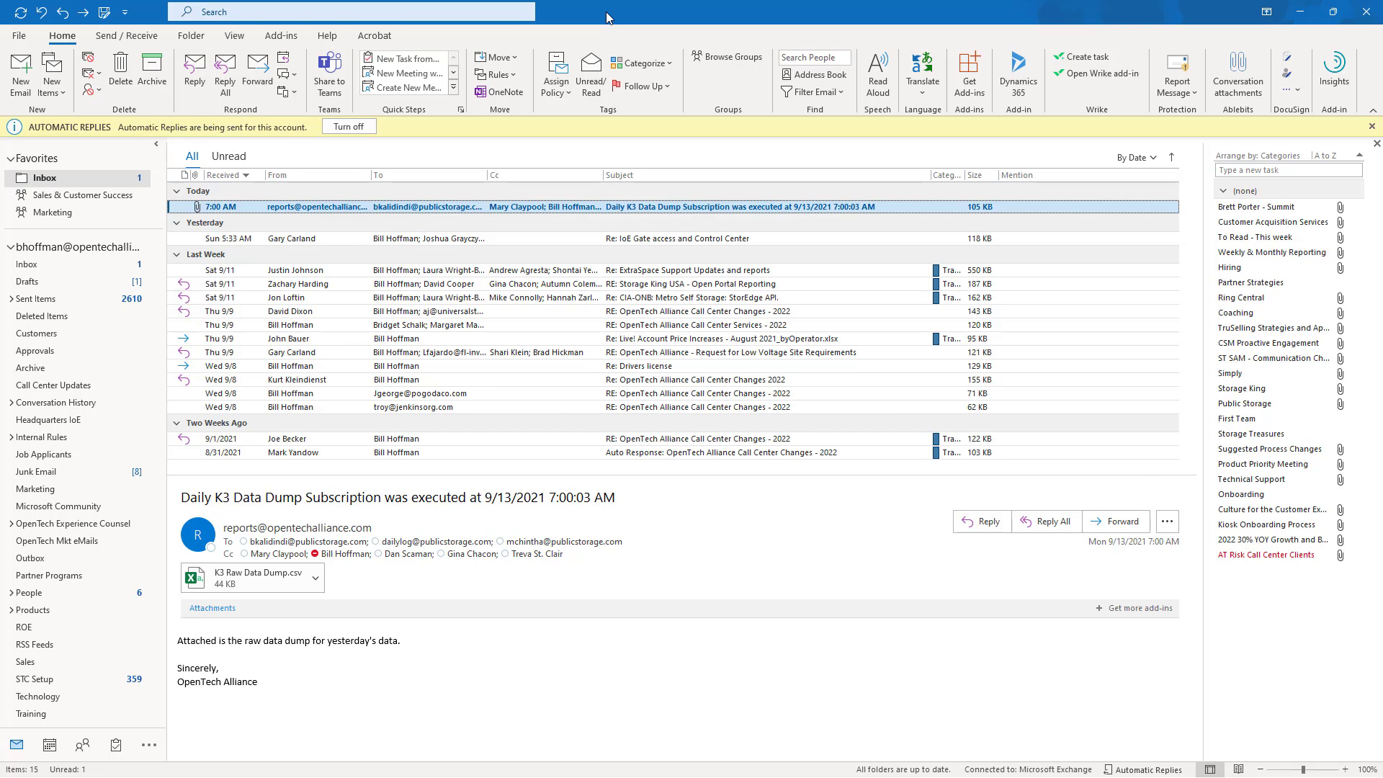
key(super+Left)
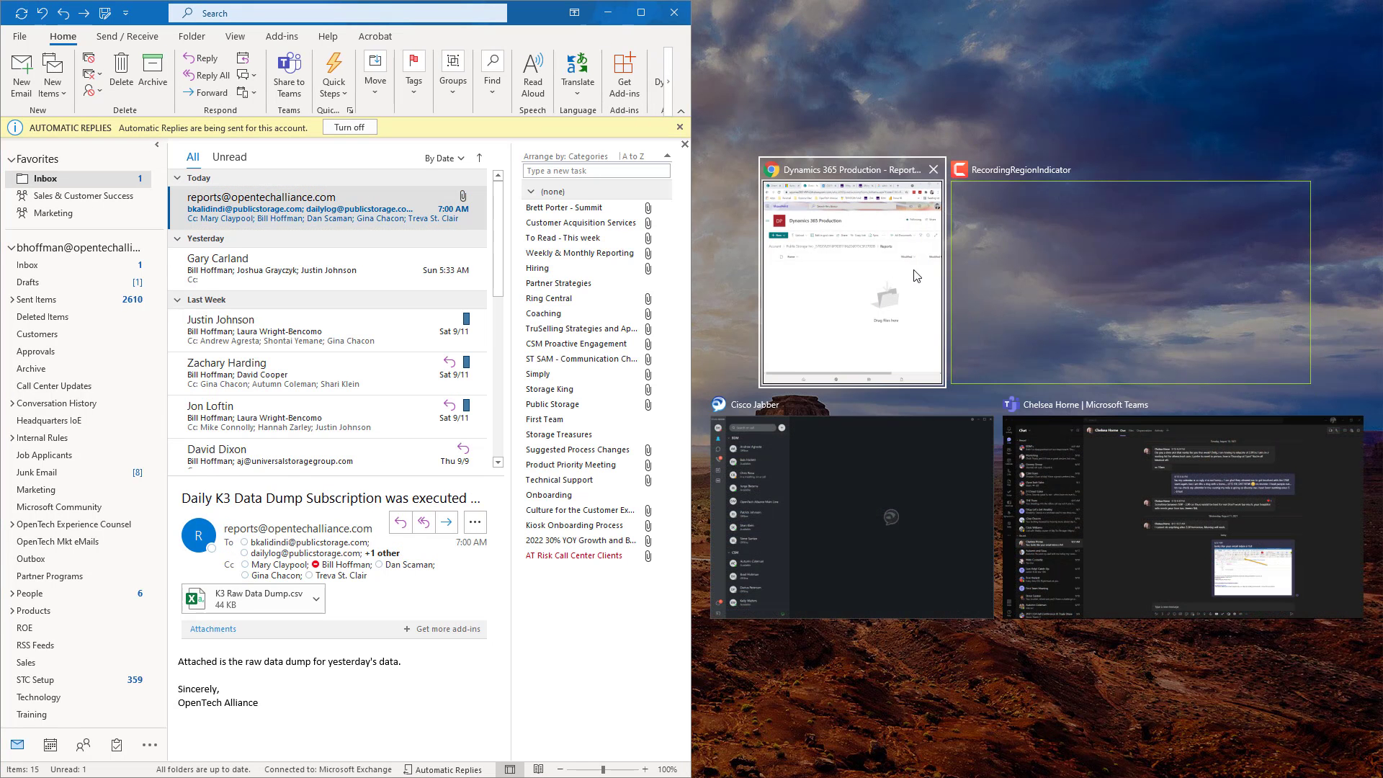
click(850, 270)
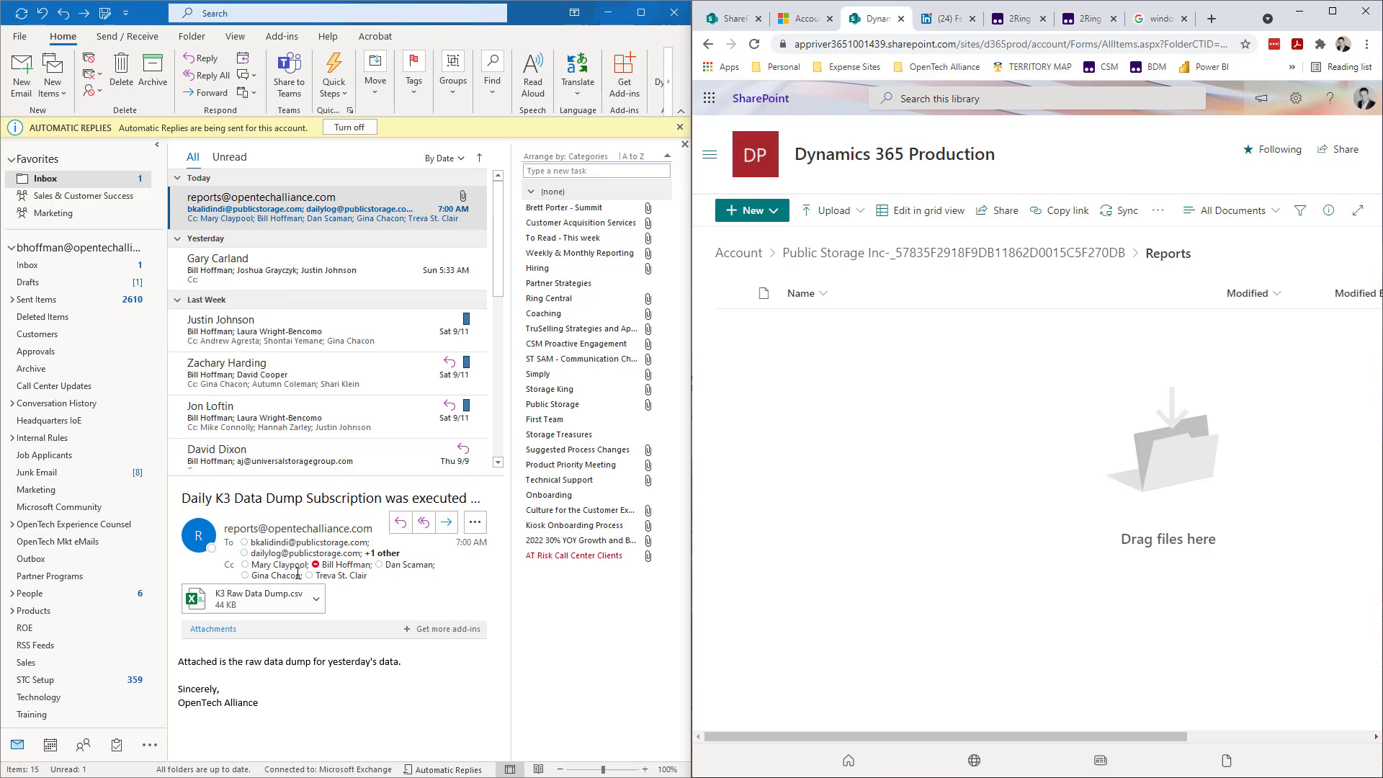
drag(252, 603, 1026, 389)
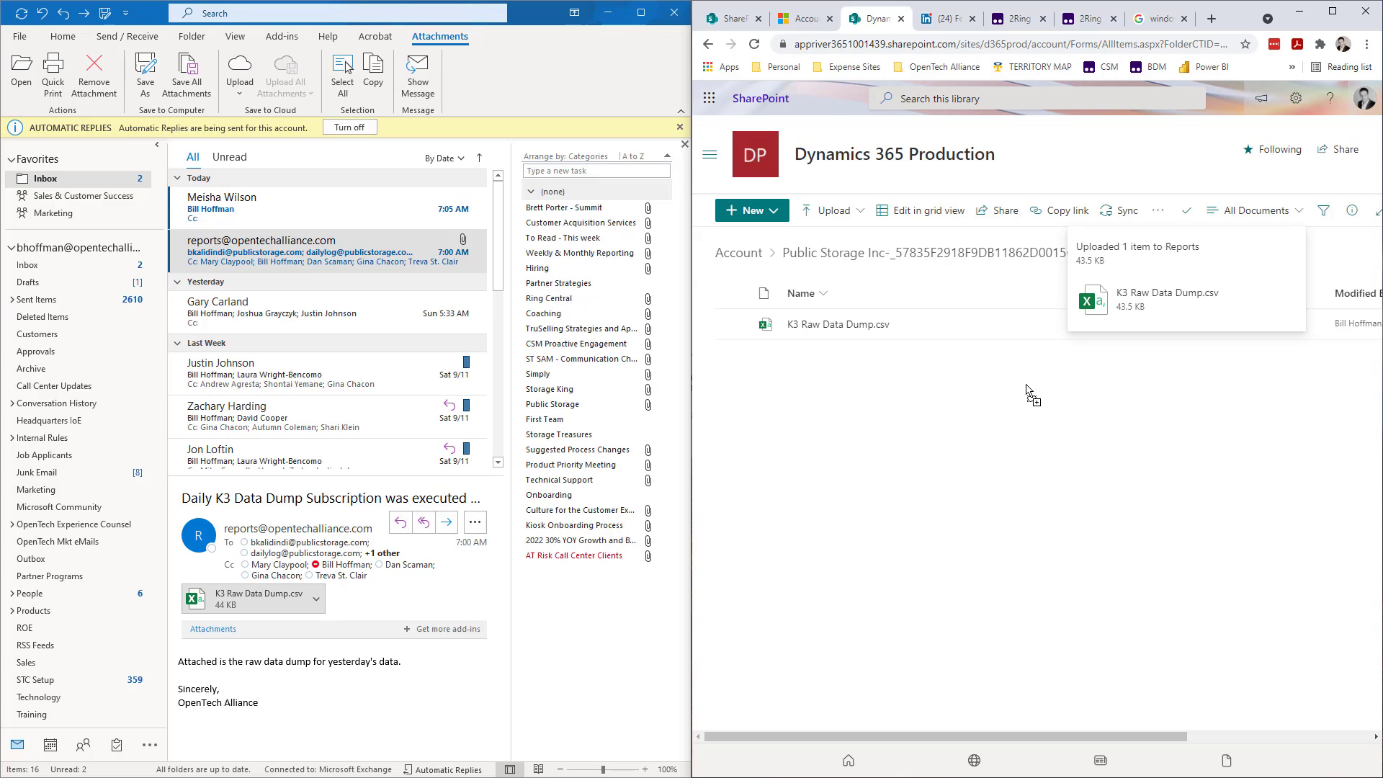
- Return to the Public Storage Inc. account in Dynamics 365 with the browser maximized and refresh its document list
click(816, 14)
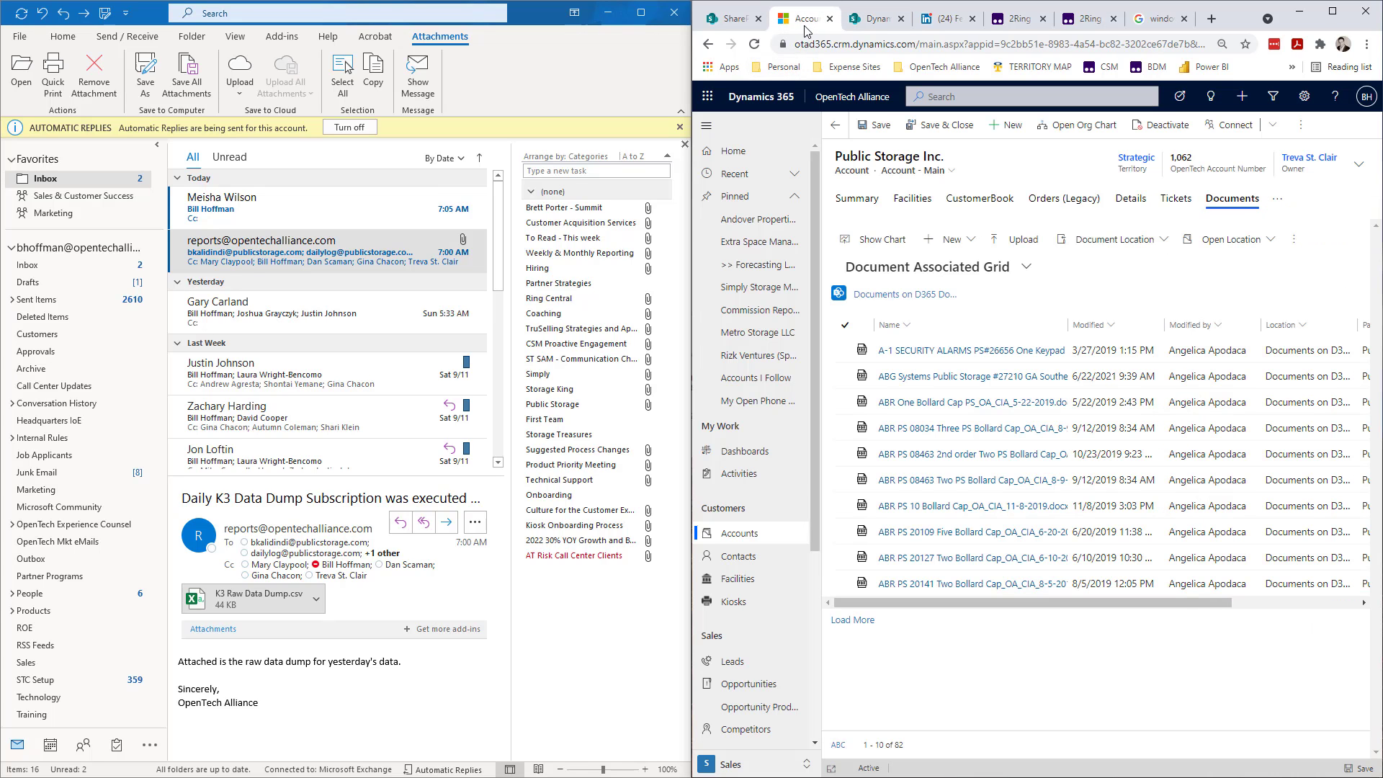
click(1331, 11)
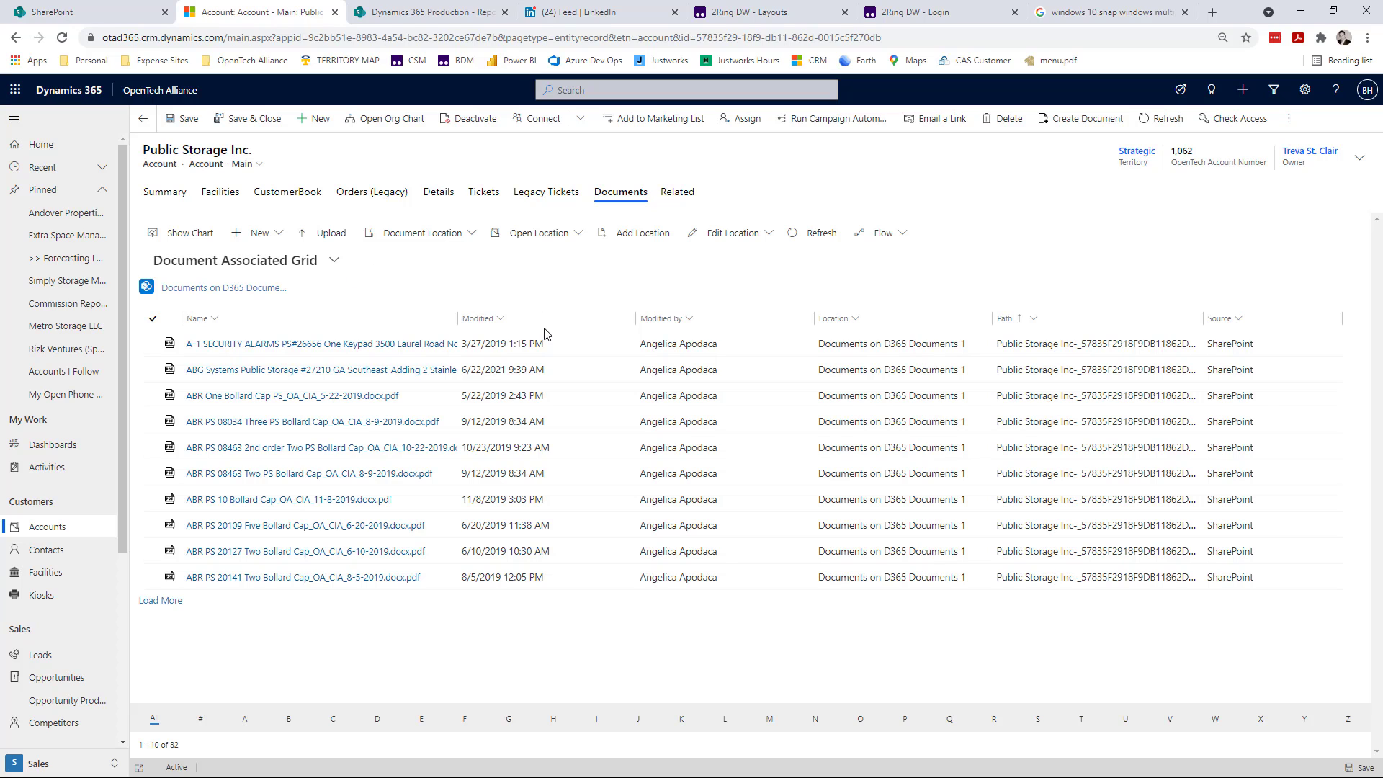
click(798, 234)
- Sort the account's documents by Modified from newest to oldest and open the Reports folder
click(502, 324)
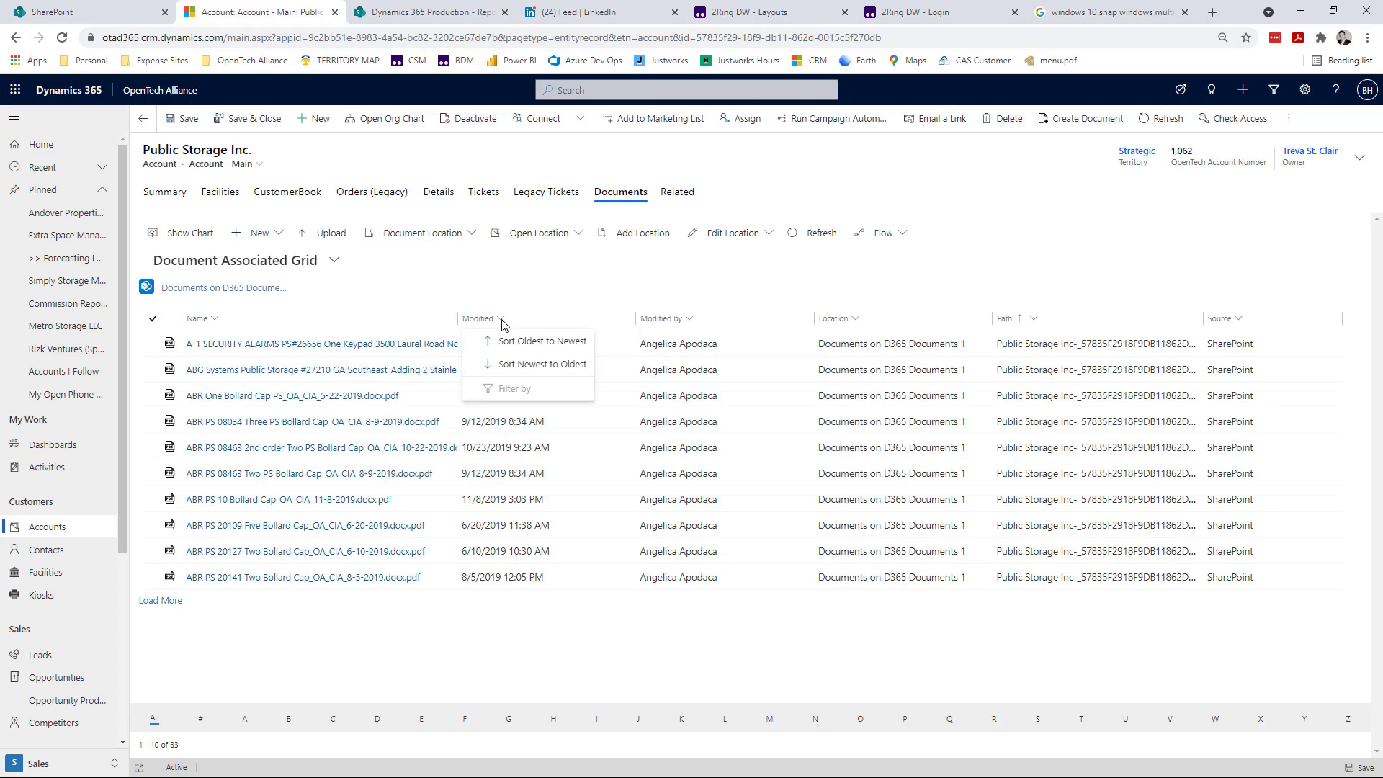
click(529, 367)
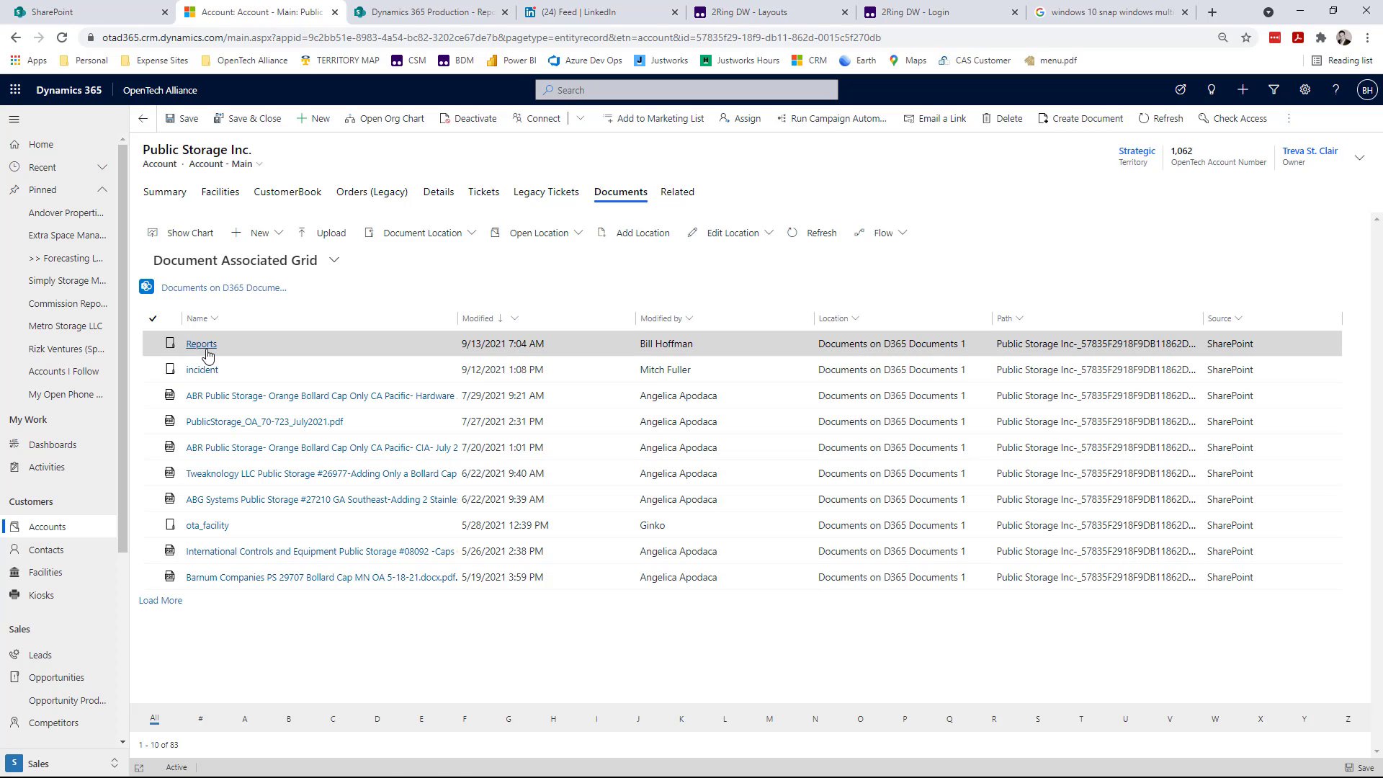
click(202, 345)
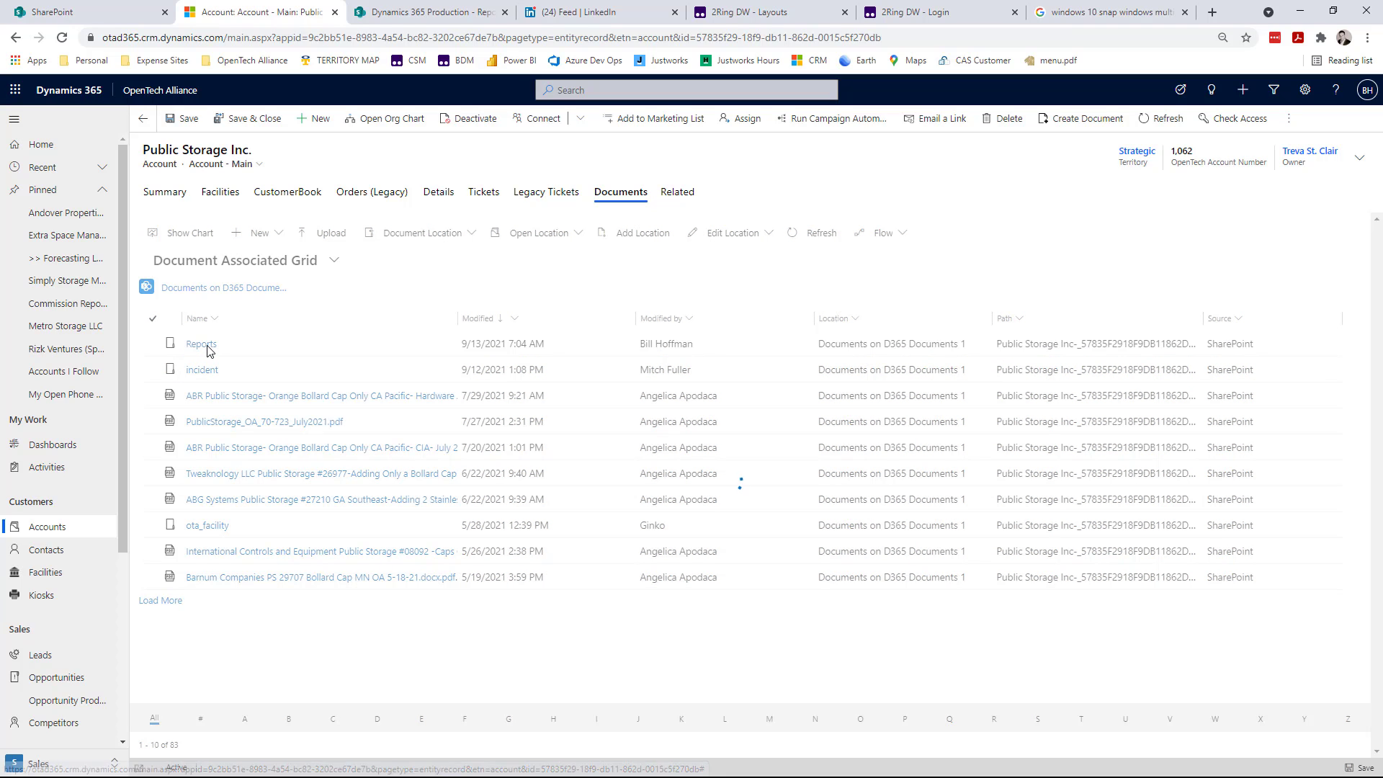